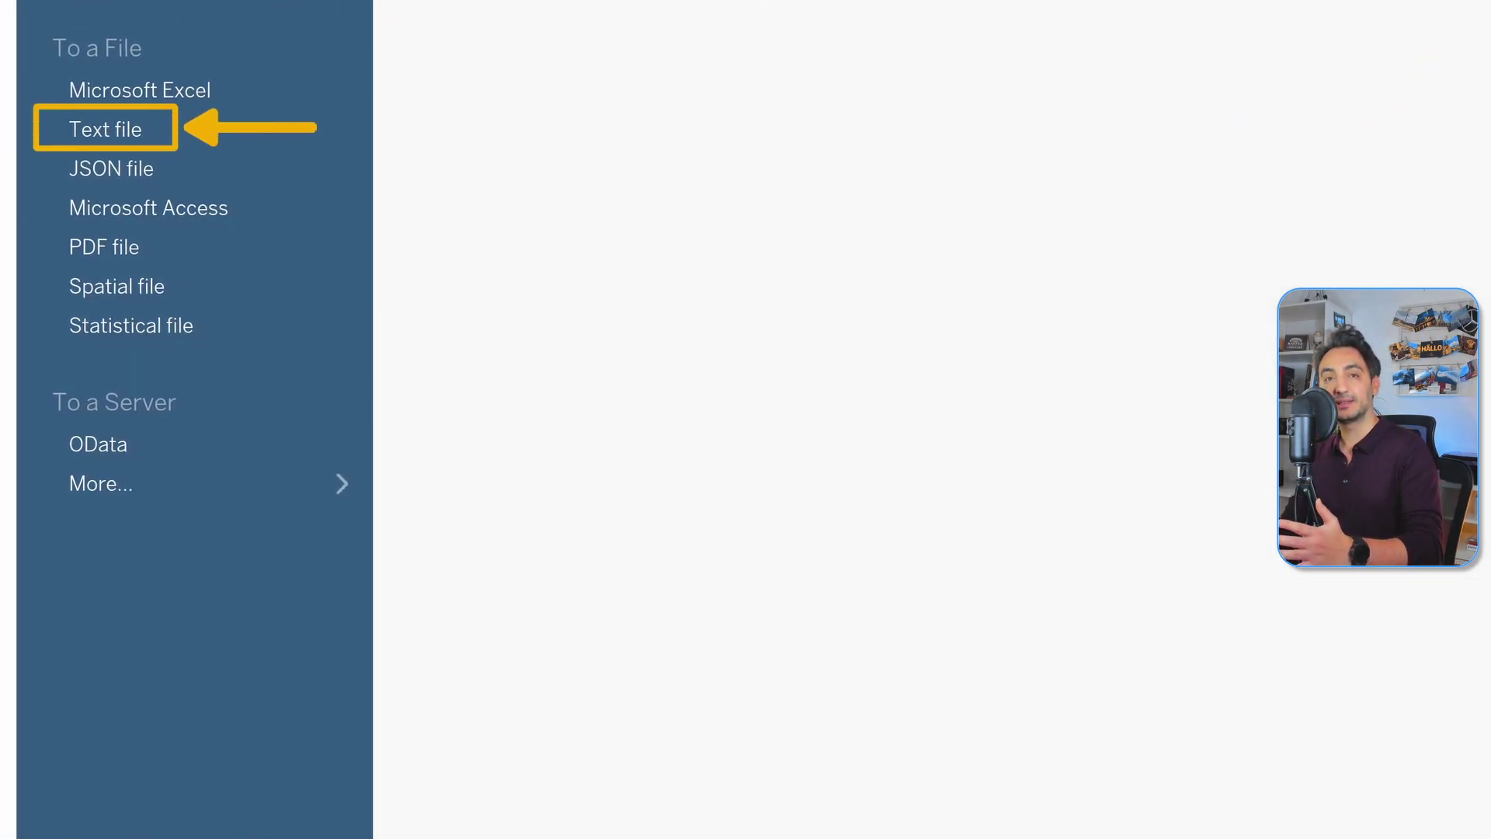
Connect Customers.csv from the Tableau Data folder as a text file data source
left_click(105, 129)
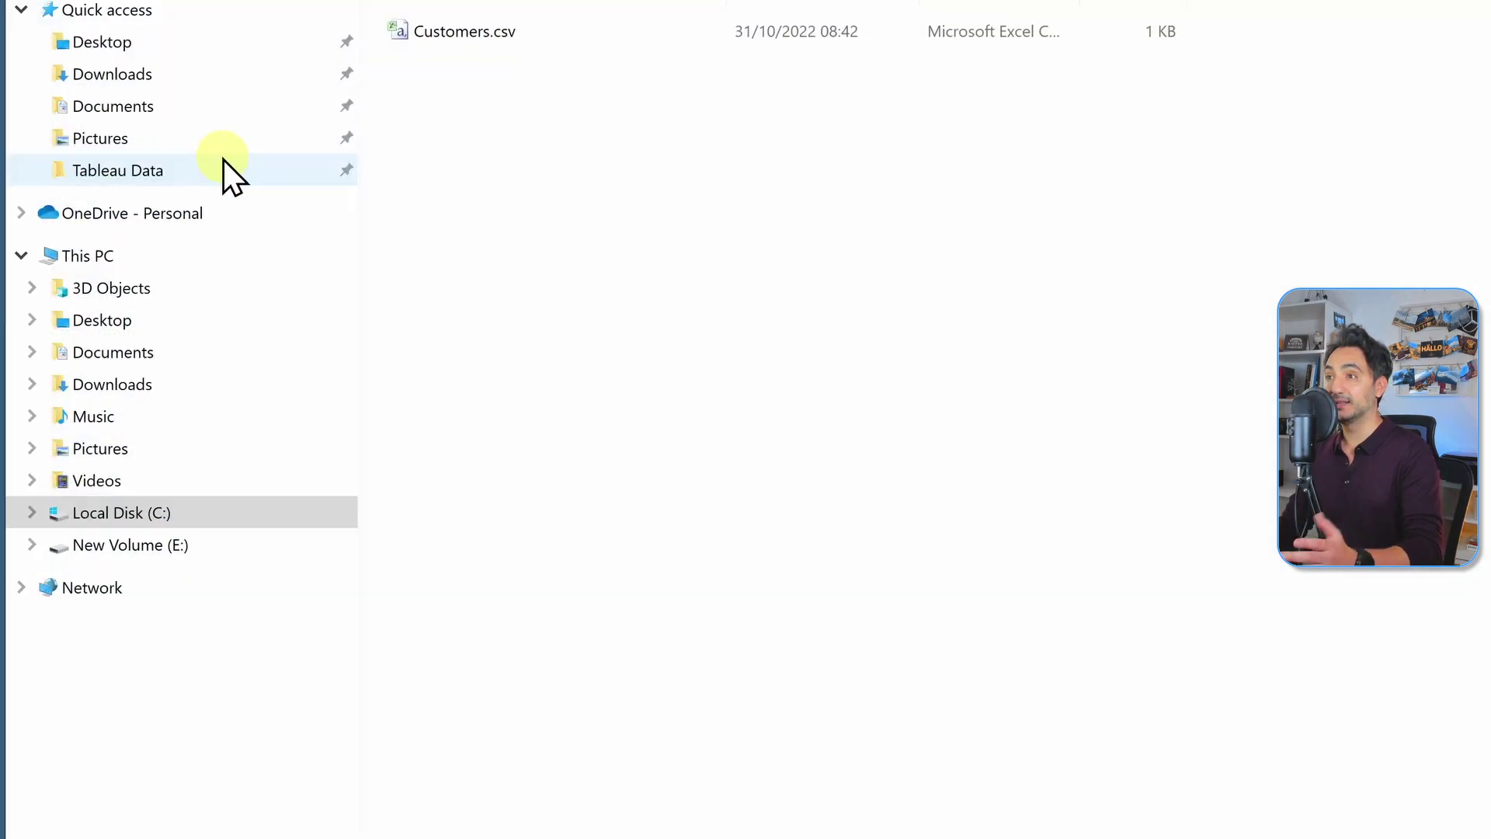
left_click(175, 238)
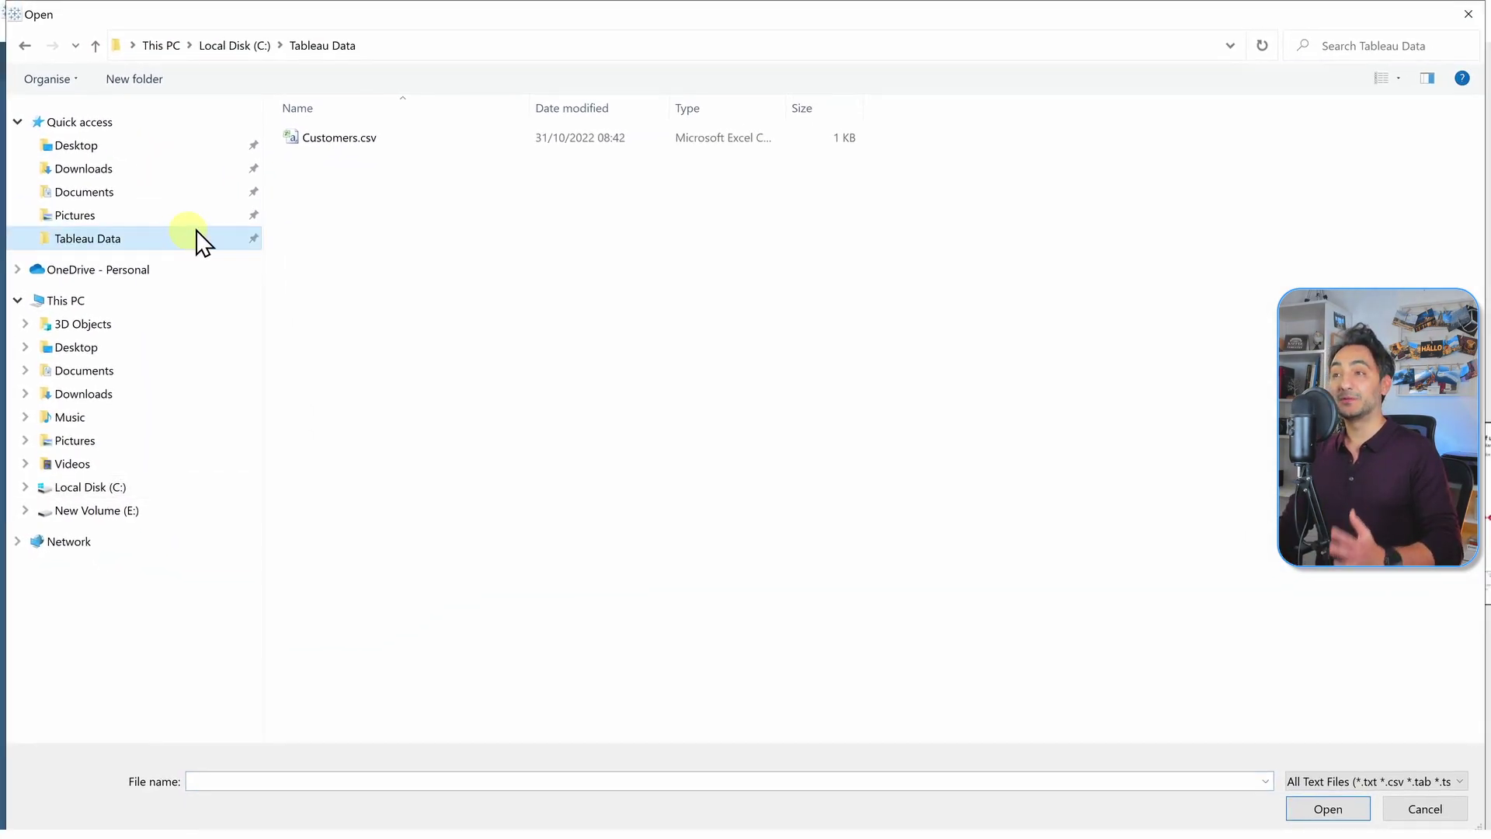
left_click(339, 137)
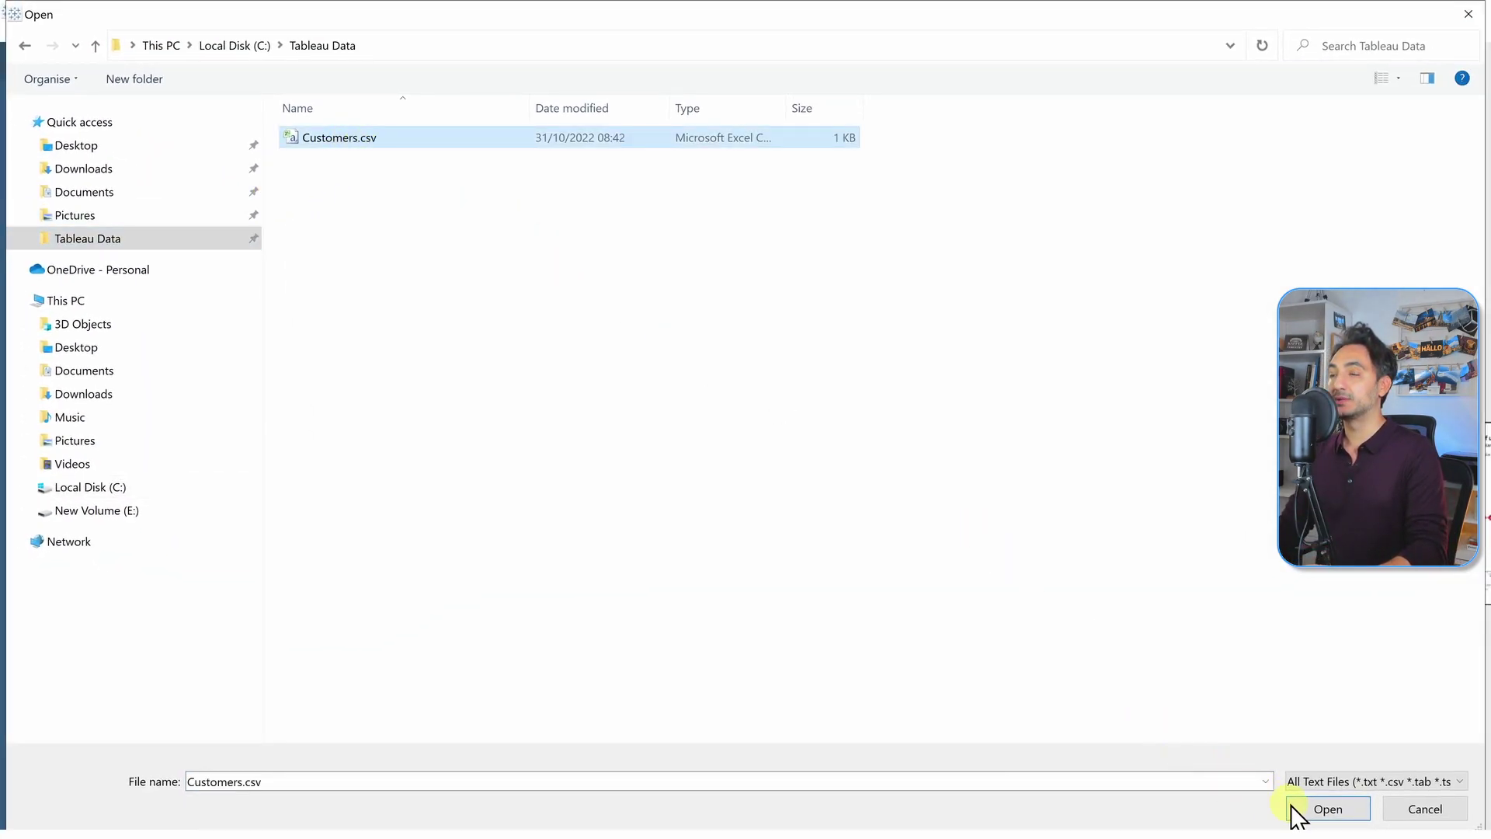
left_click(1323, 808)
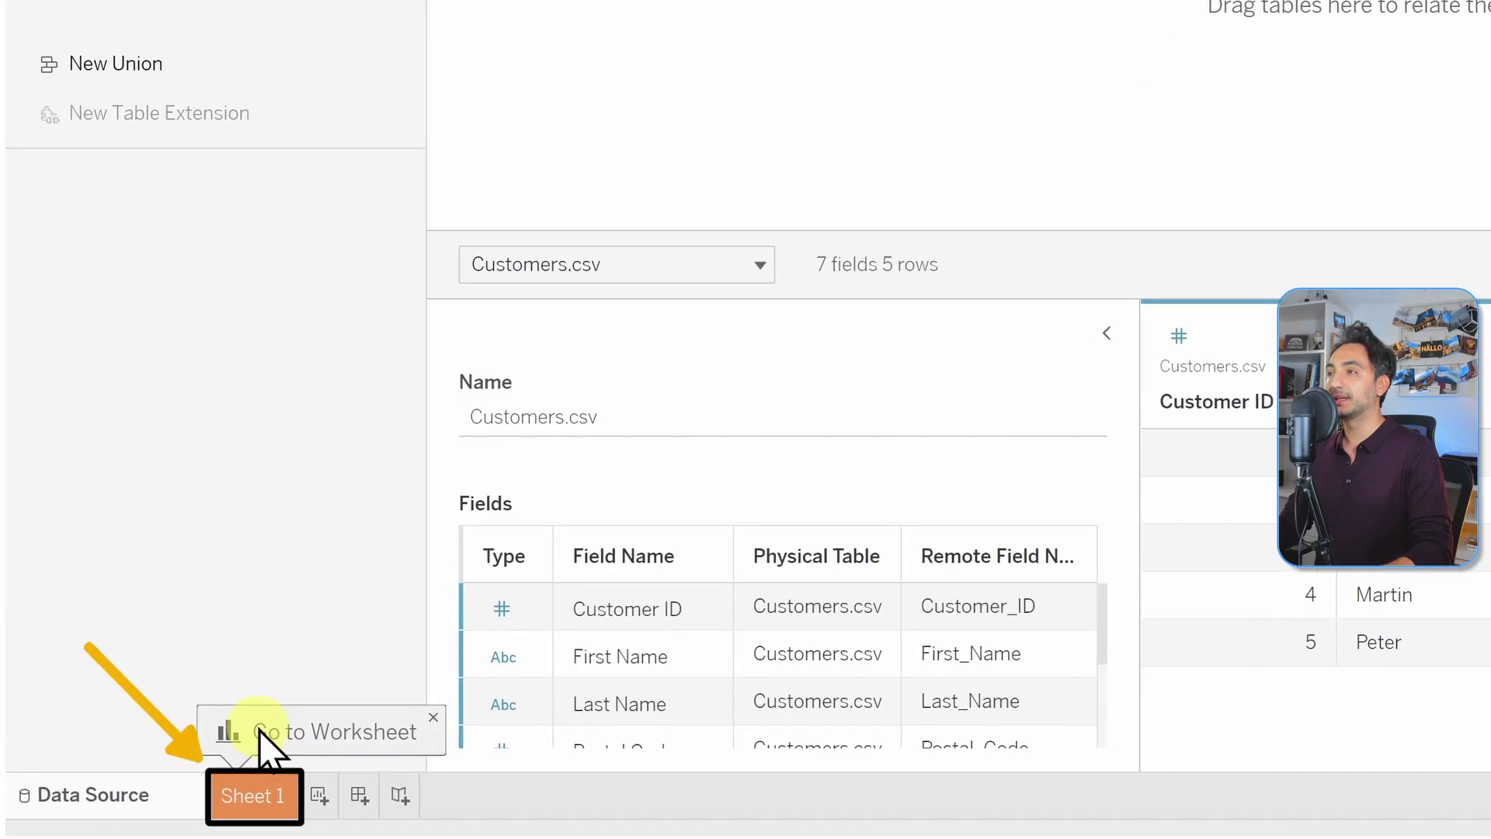
On Sheet 1, place Country on Columns and Customers.csv (Count) on Rows
left_click(253, 796)
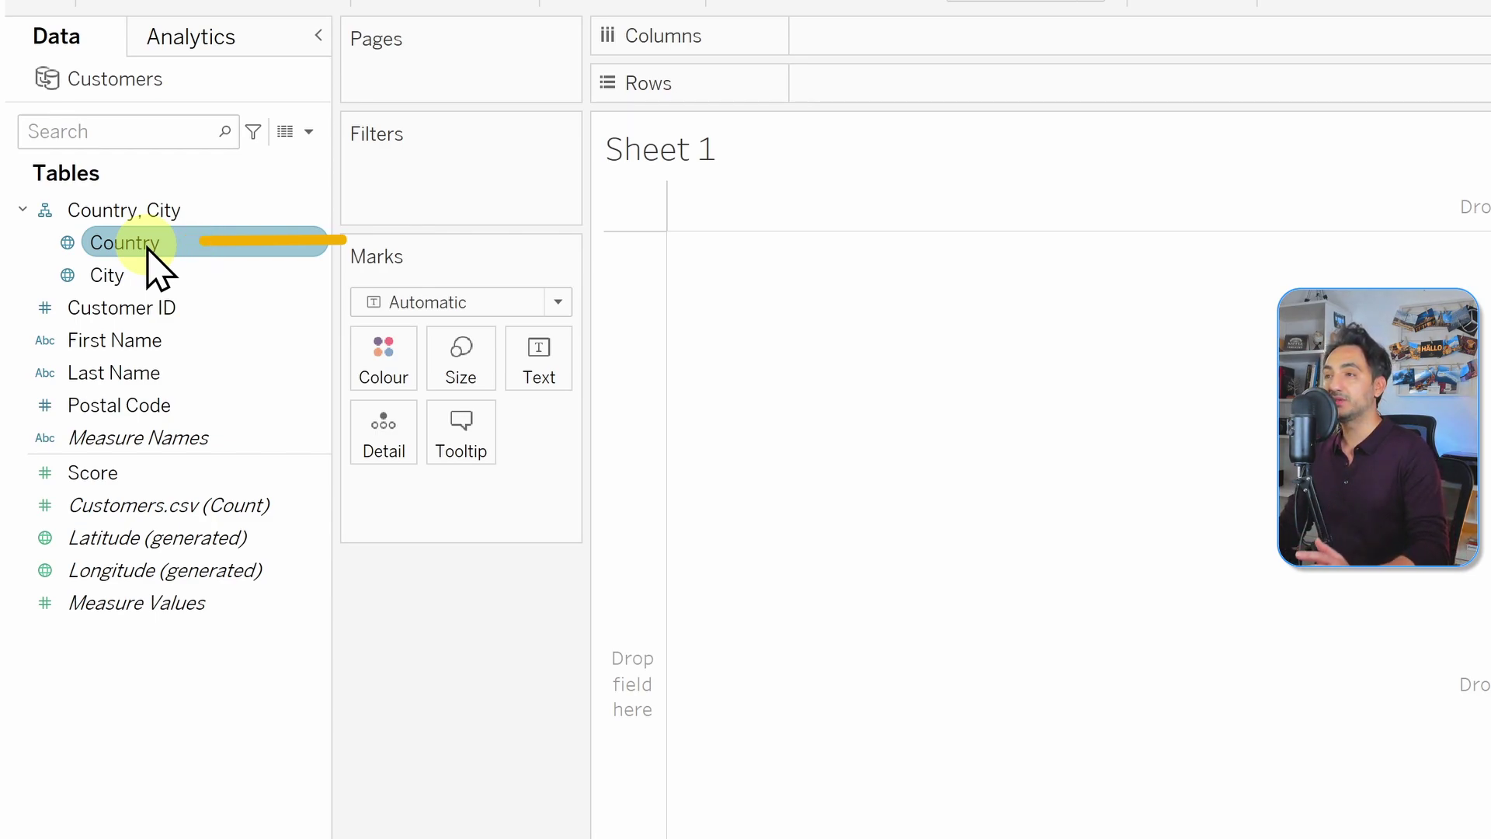
left_click_drag(124, 243, 839, 47)
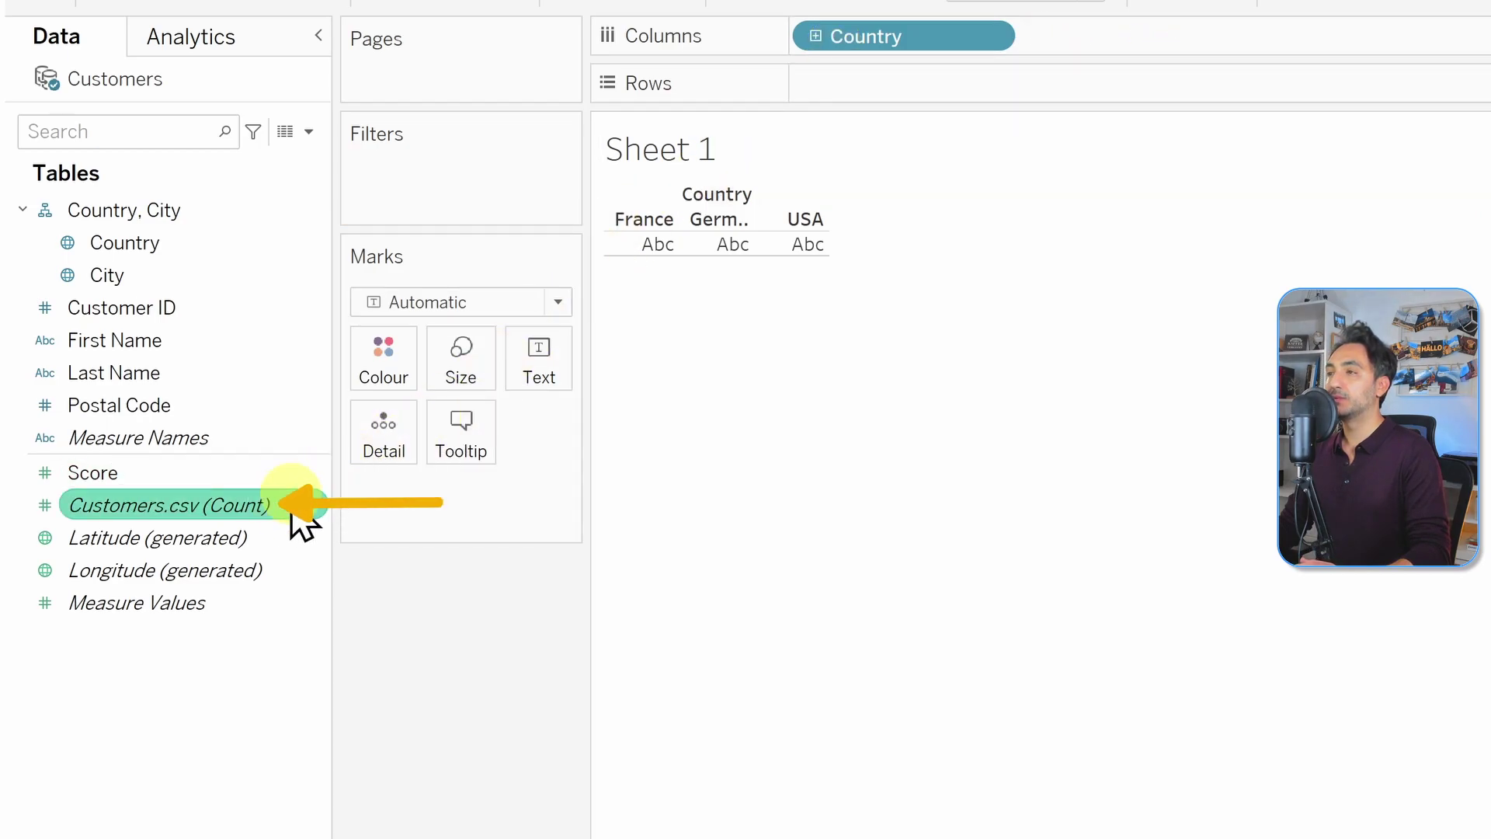
mouse_move(222, 507)
left_mouse_down()
mouse_move(271, 512)
mouse_move(920, 84)
left_mouse_up()
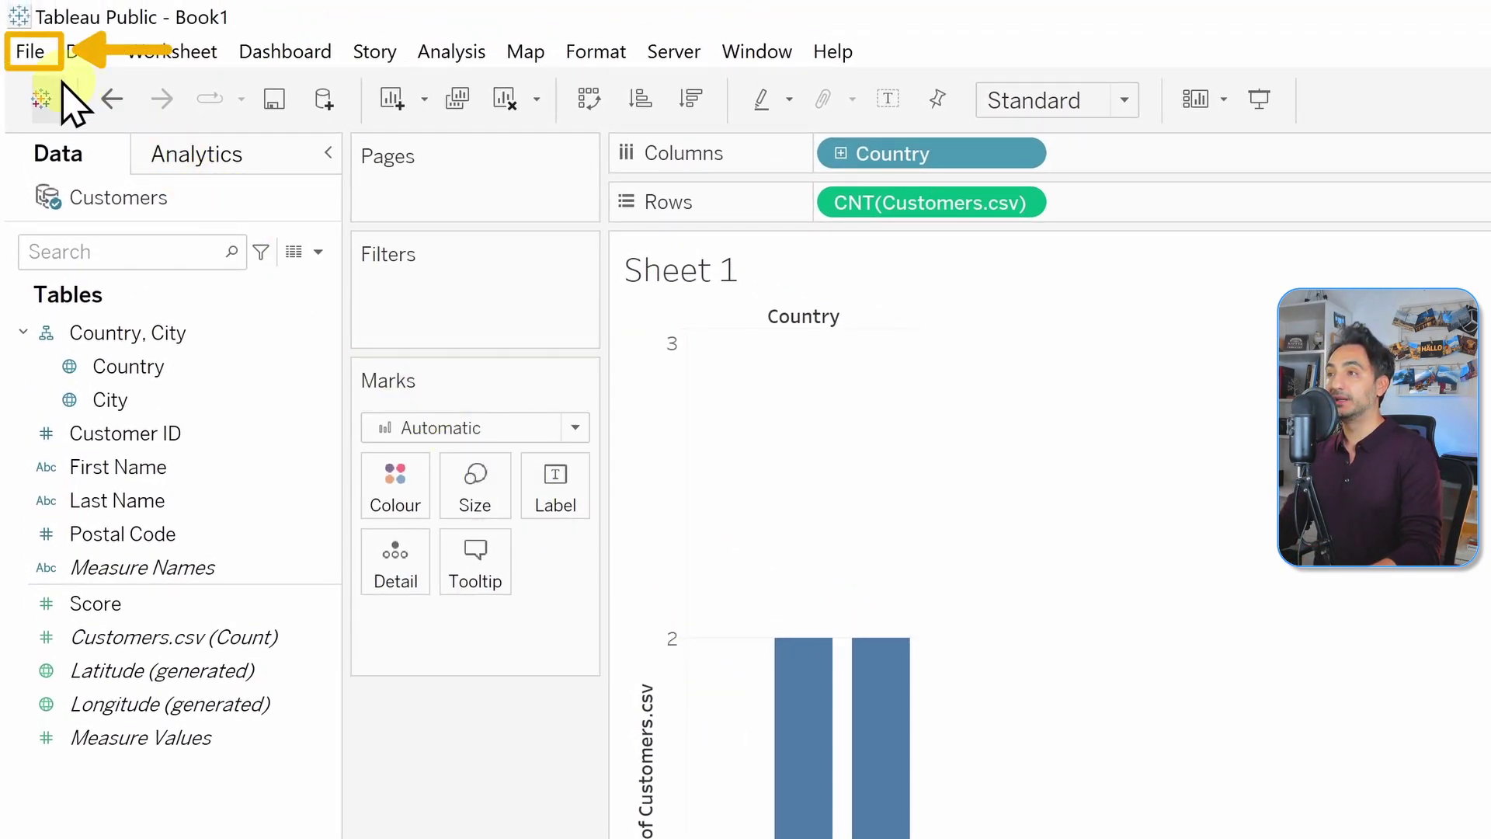
Sign in to Tableau Public and save the workbook titled 'My First ViZ'
left_click(30, 52)
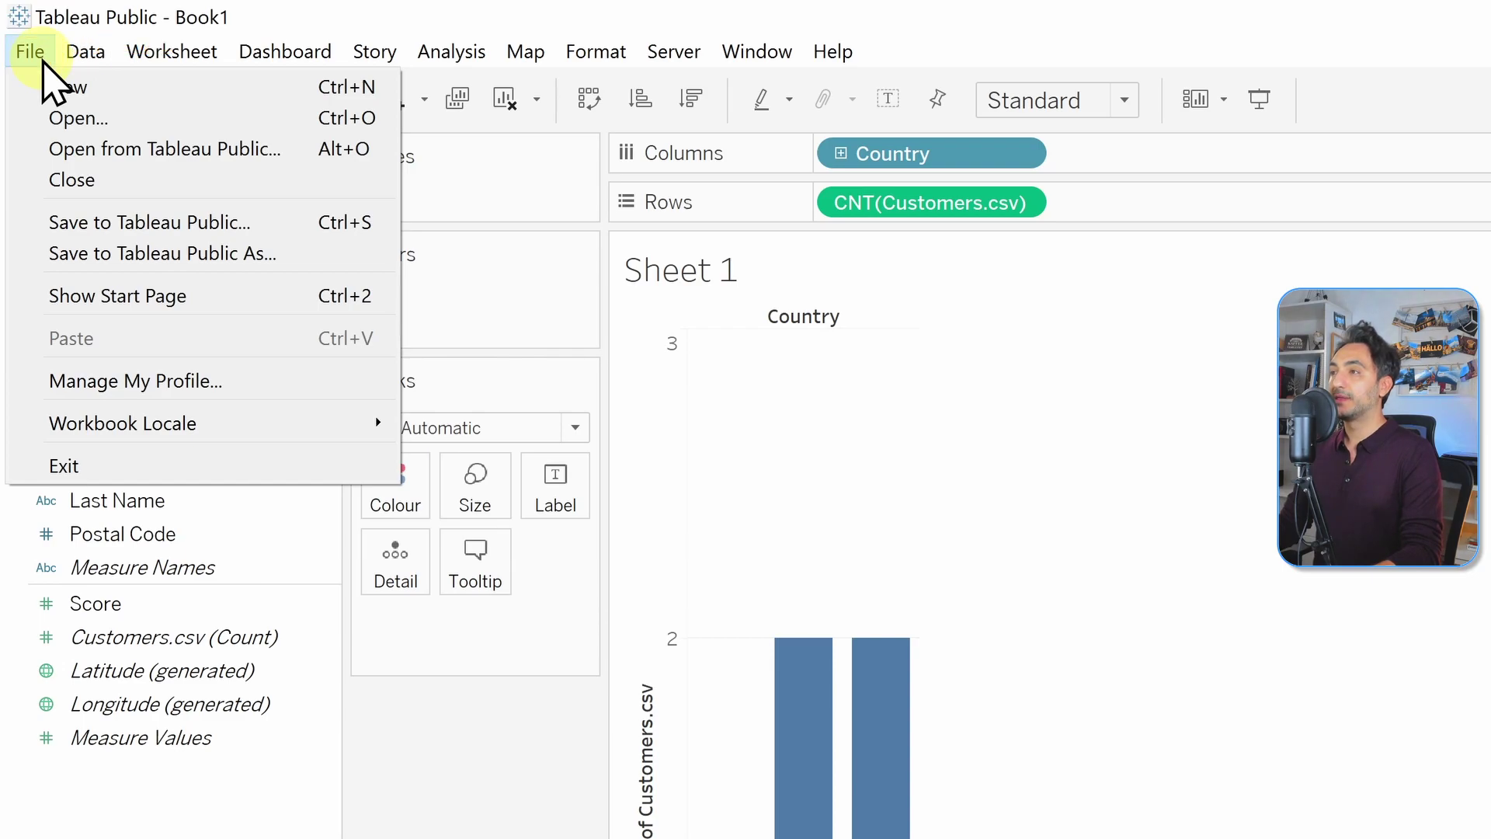
left_click(150, 222)
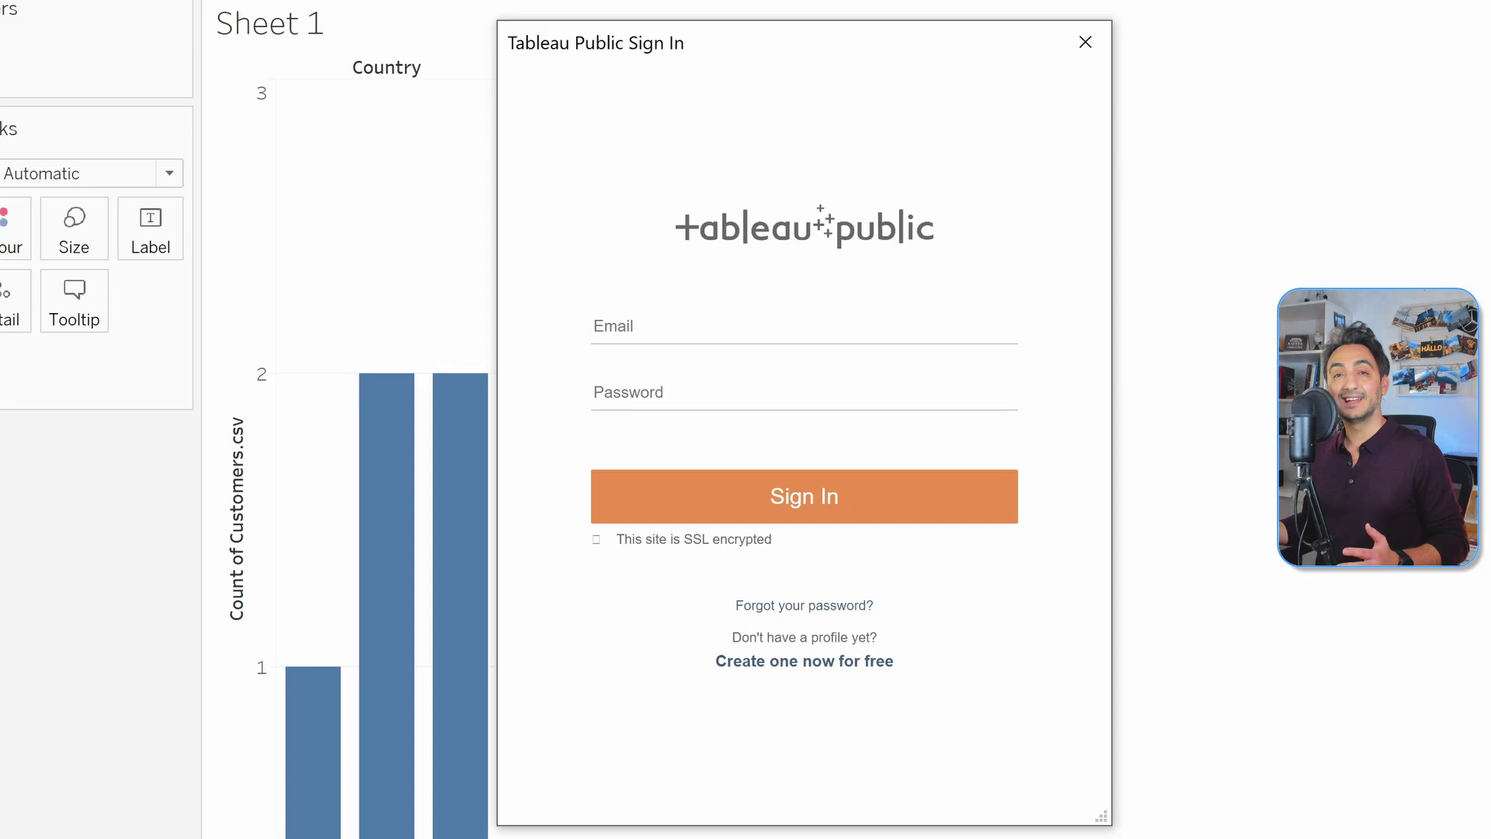
left_click(607, 306)
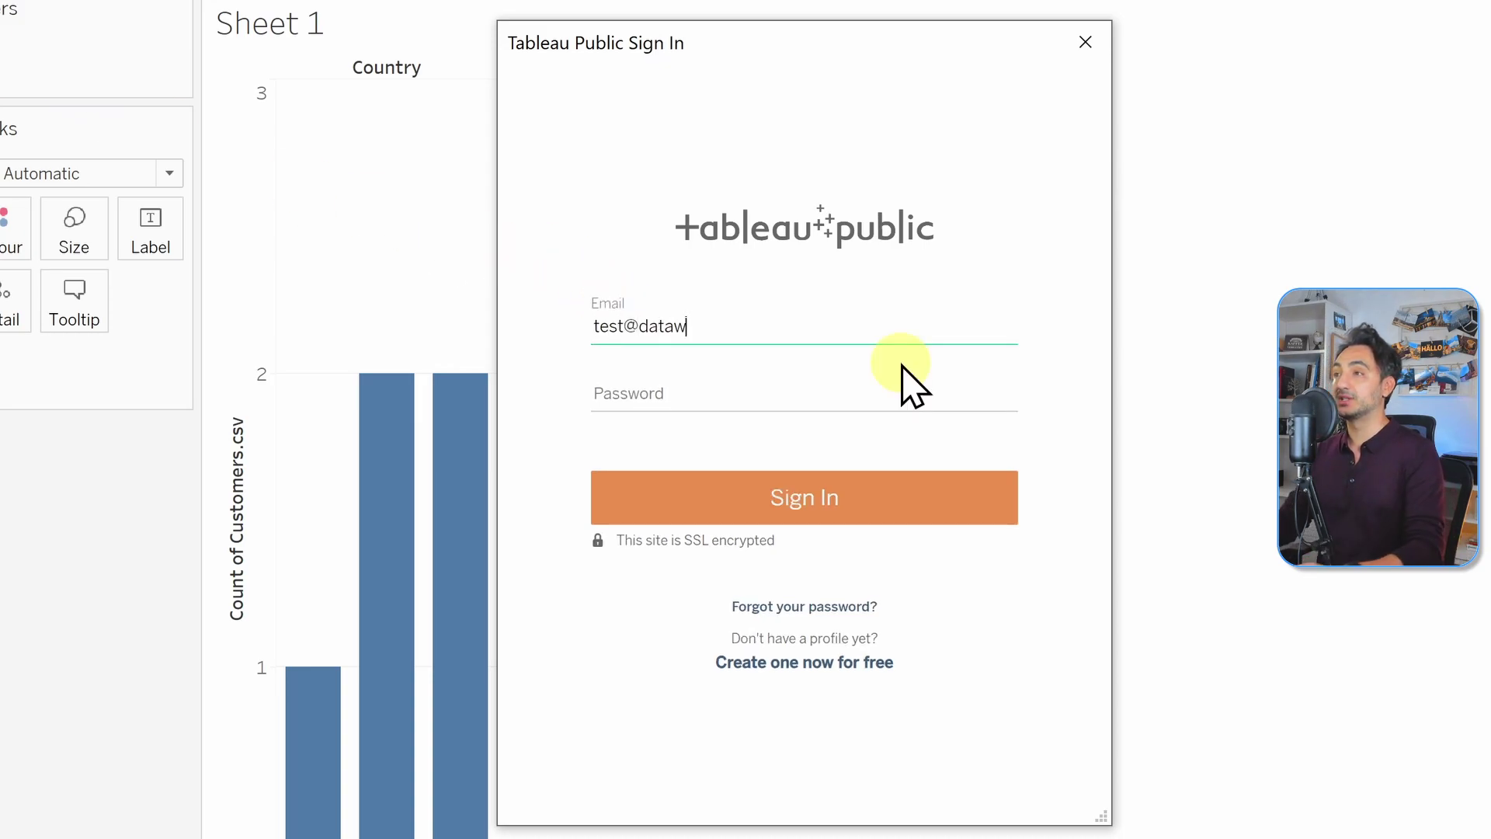
key("Tab")
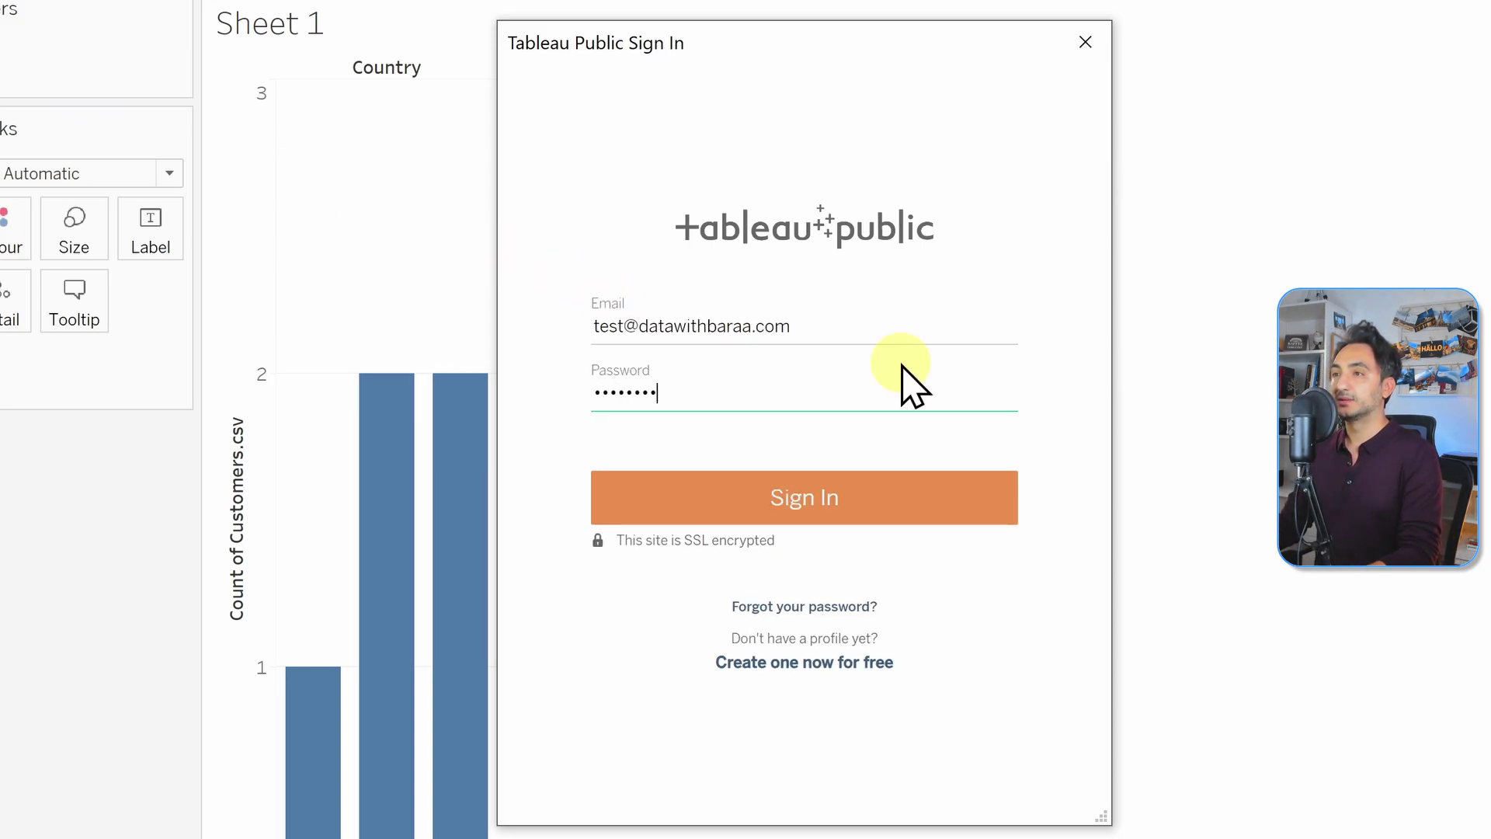
left_click(839, 498)
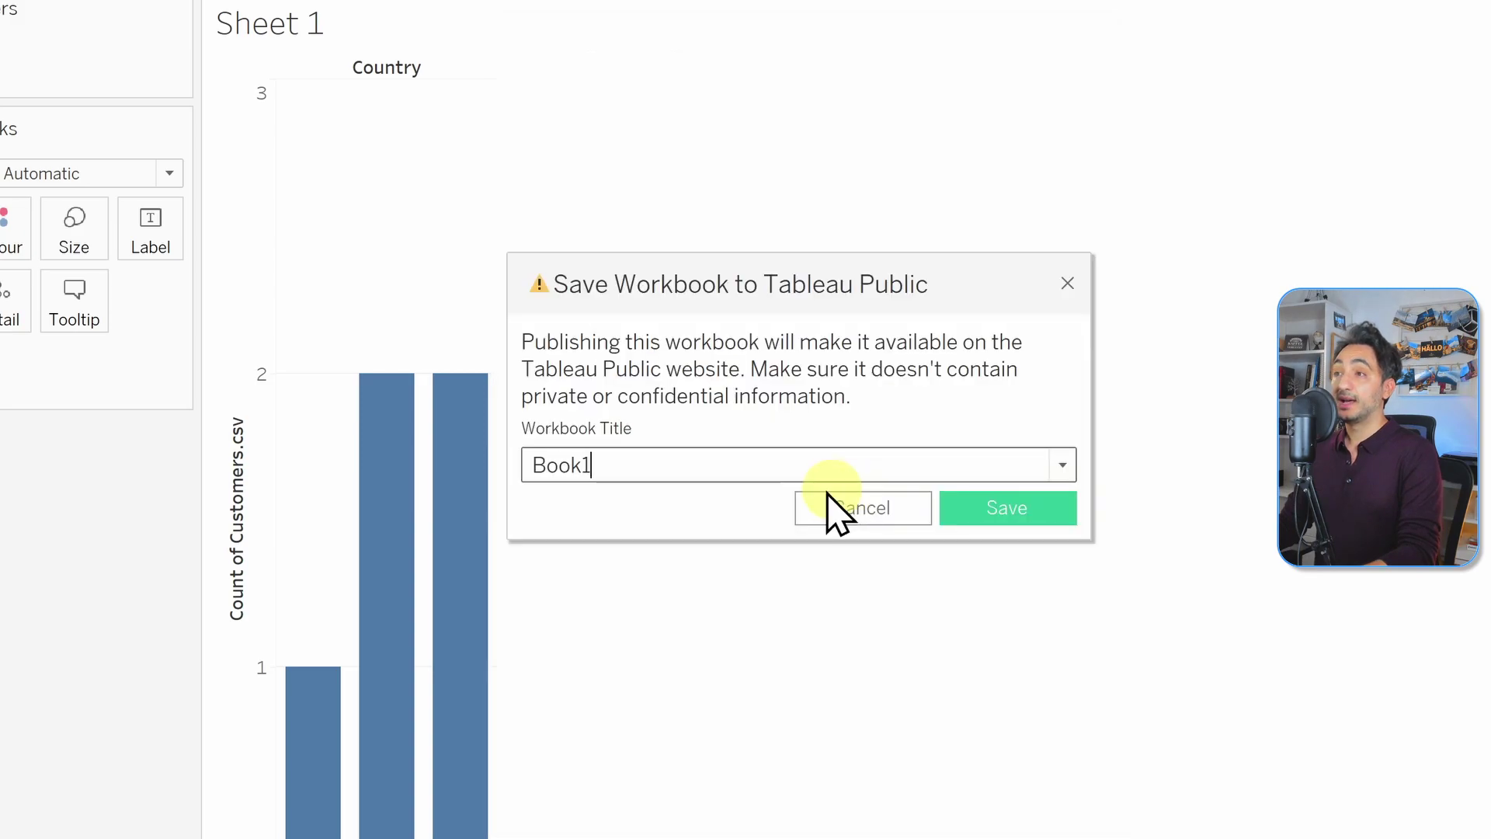
left_click(635, 465)
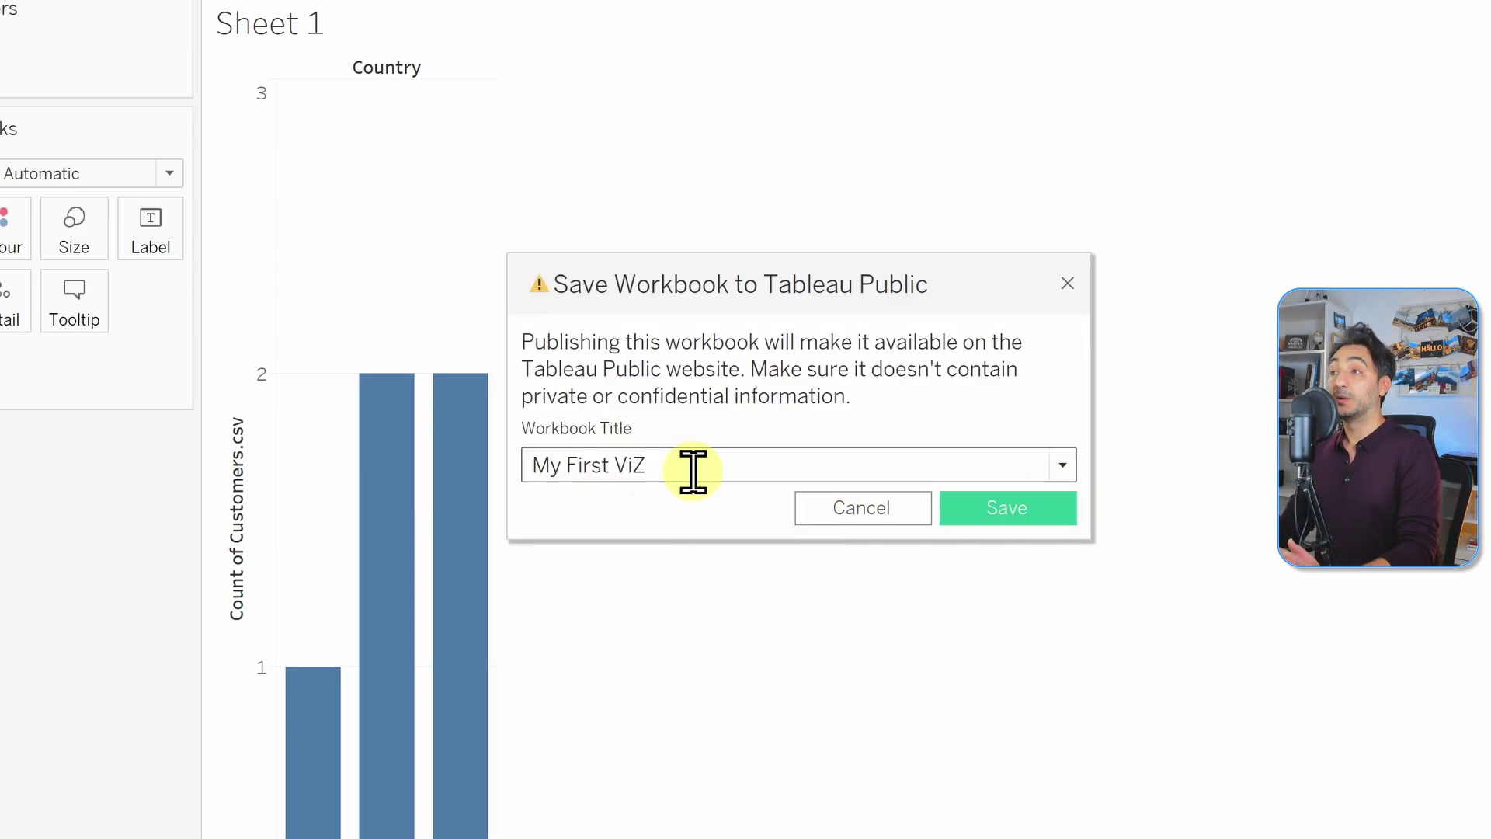
left_click(1007, 507)
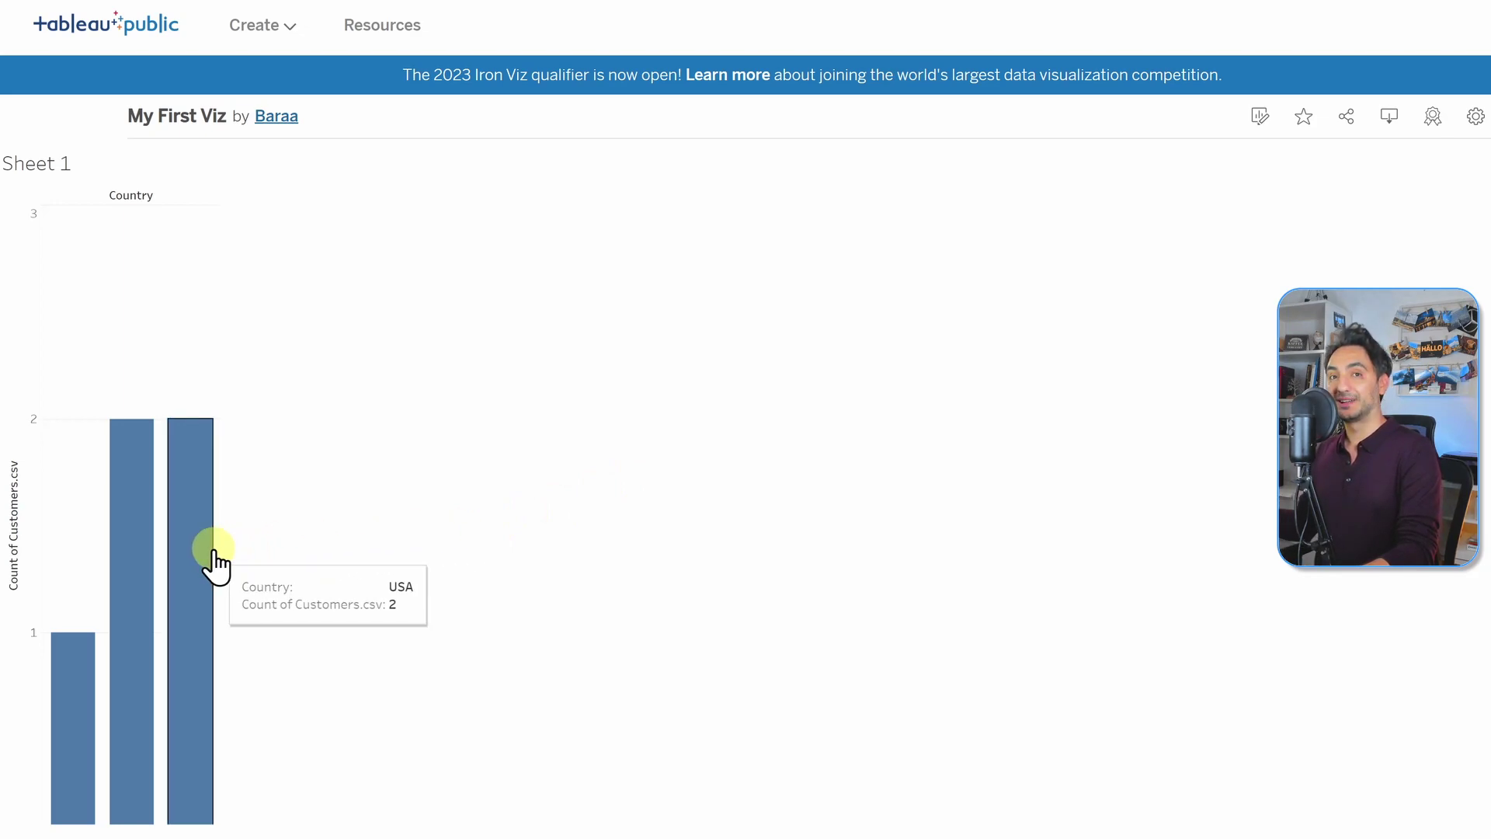
scroll(209, 560, "down", 1)
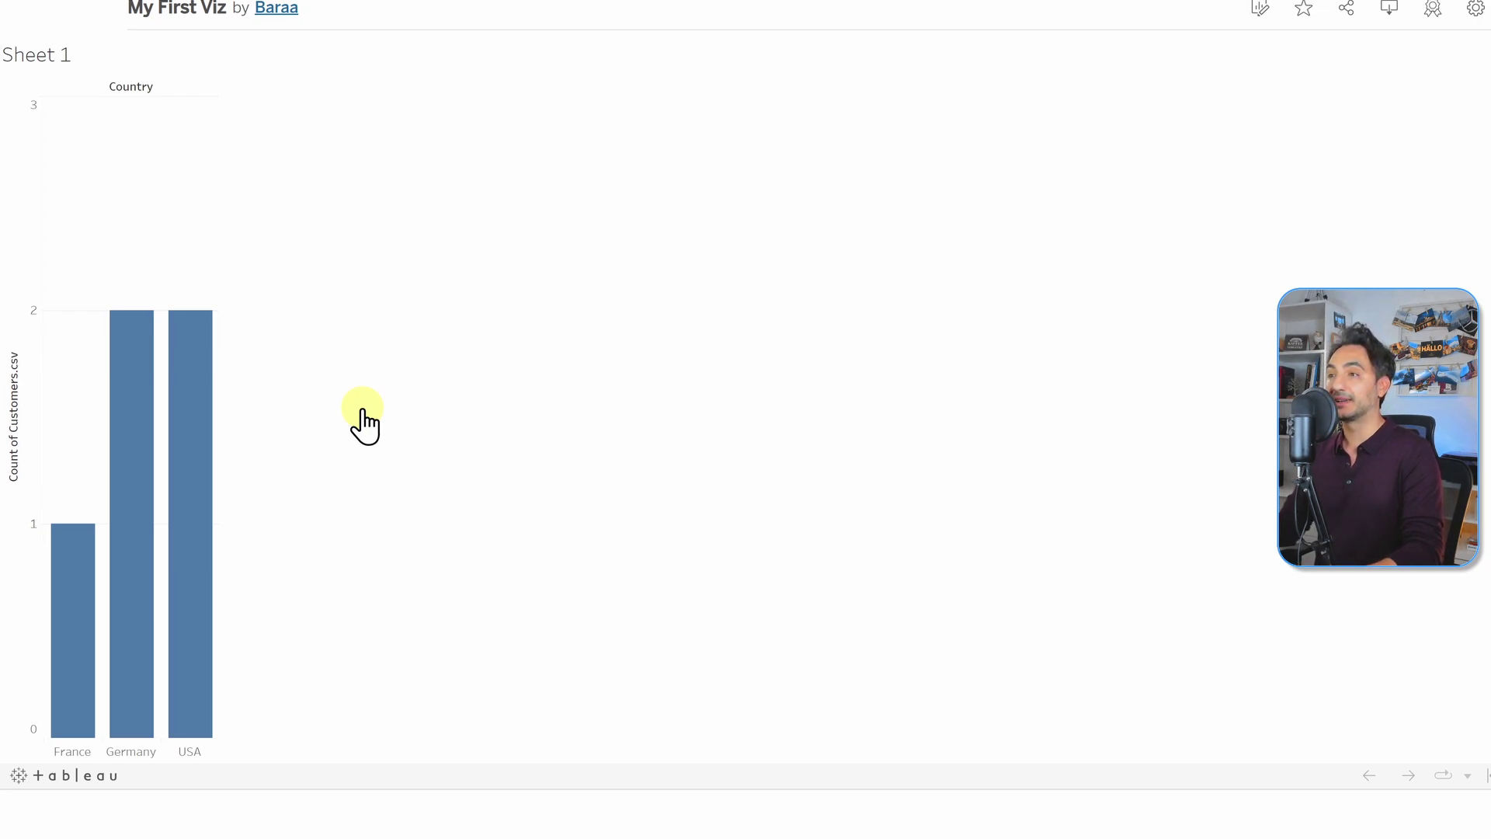
scroll(364, 419, "up", 1)
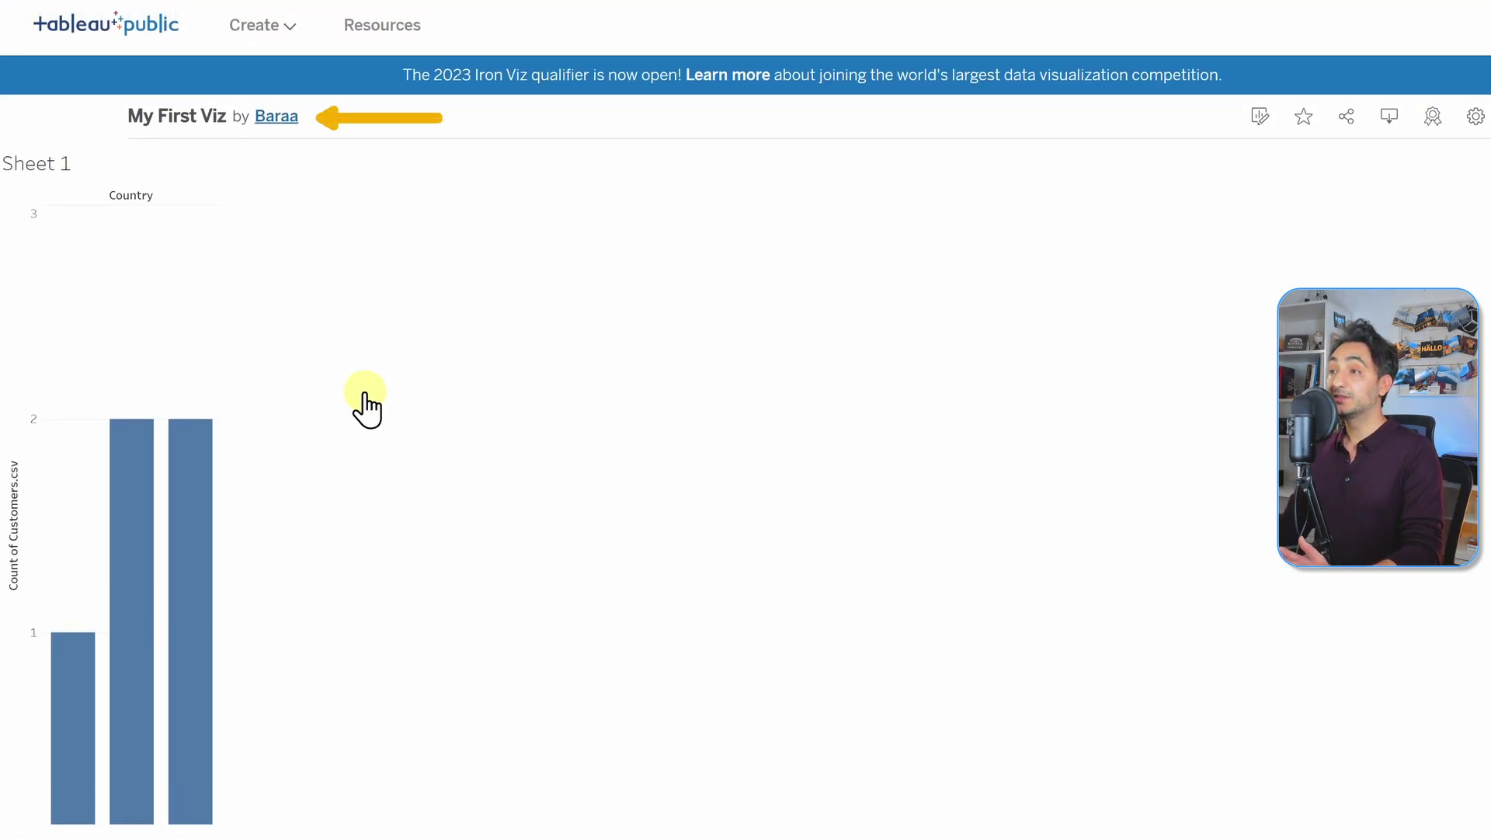
Open the author's profile page from the published My First Viz
left_click(282, 116)
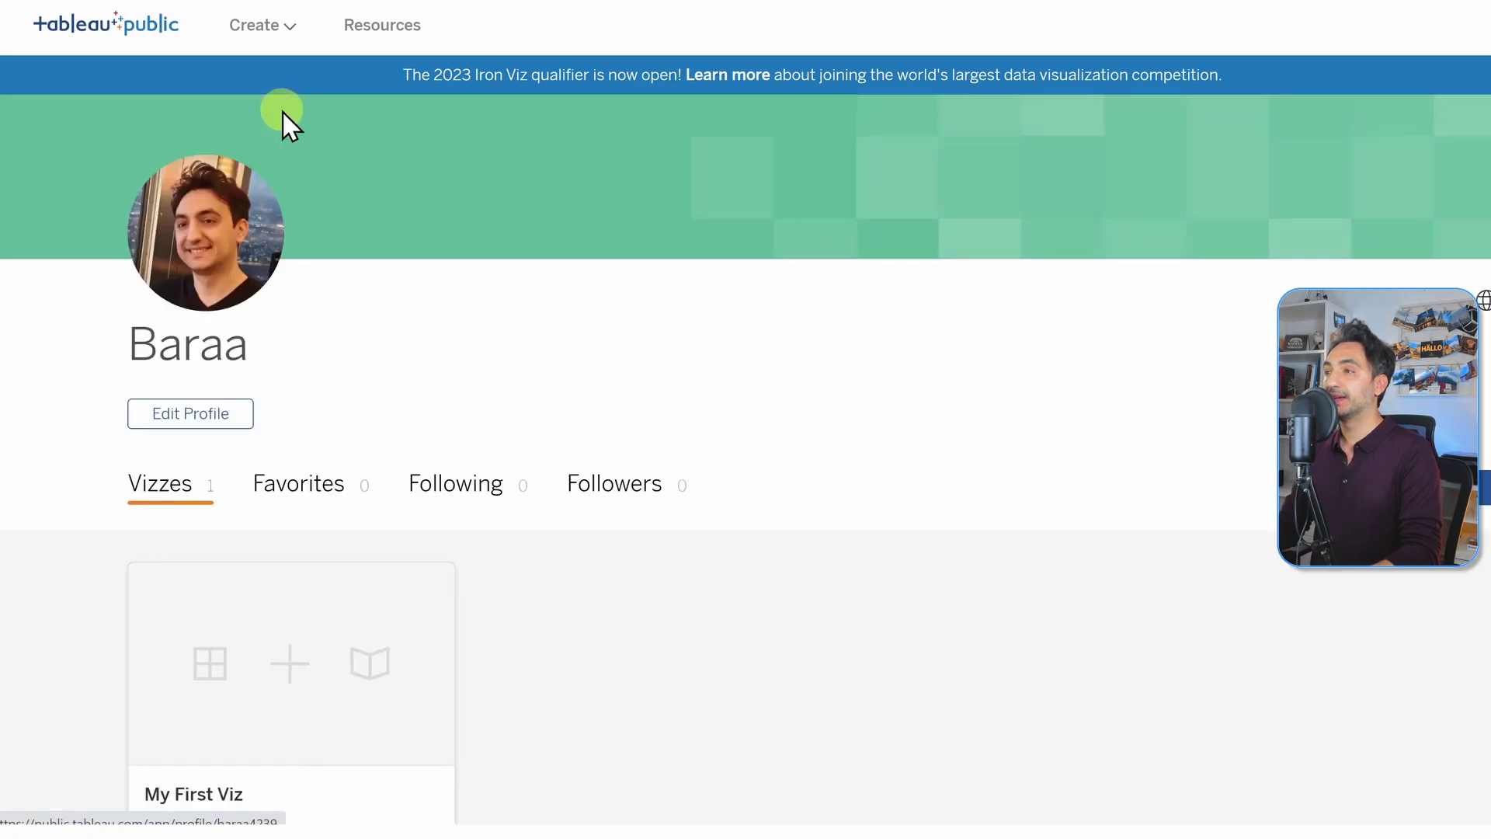
scroll(454, 337, "down", 1)
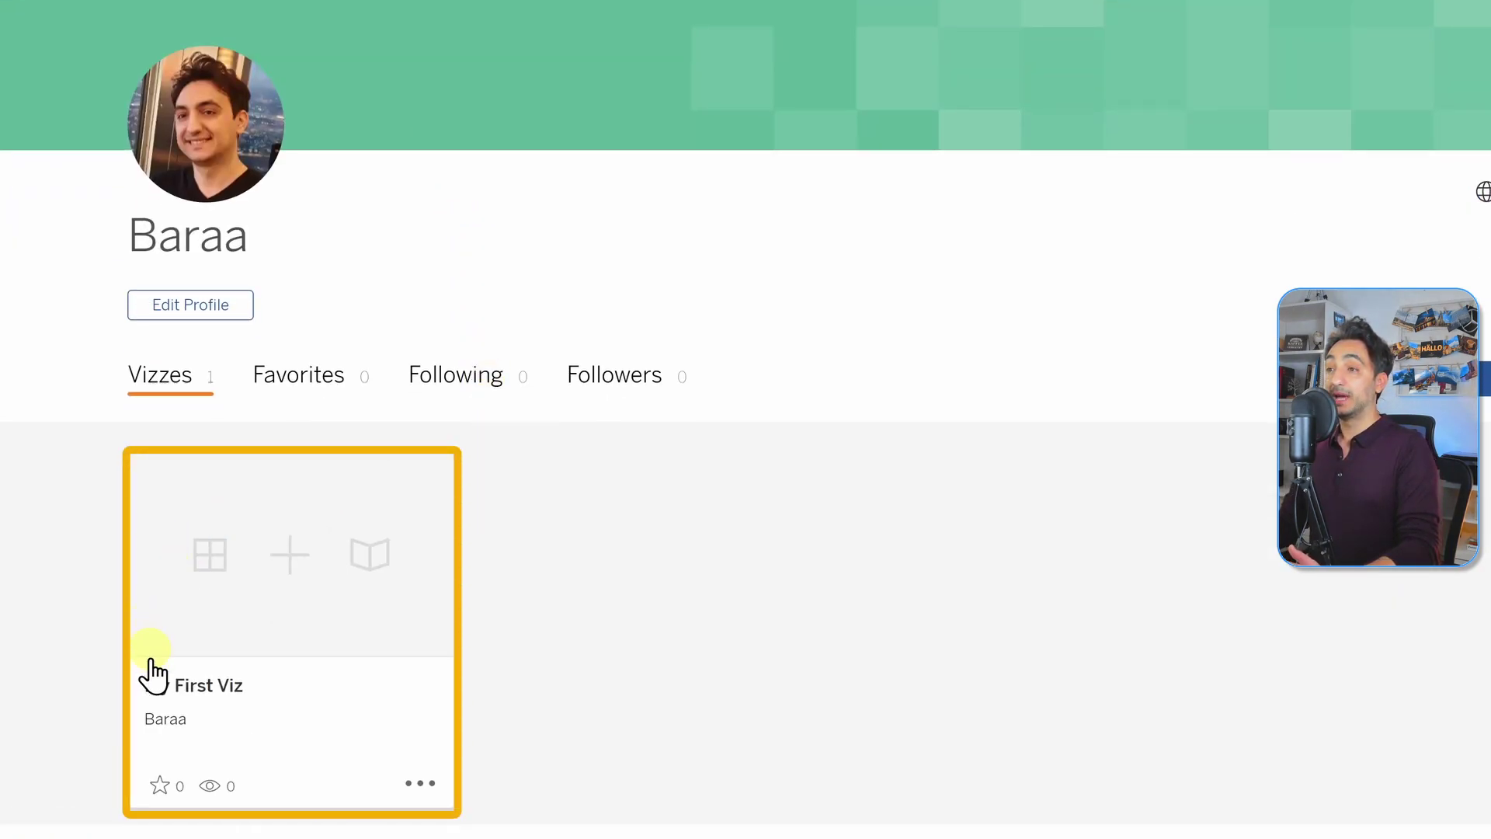
Download My First Viz as a Tableau Workbook in the Current version
left_click(311, 602)
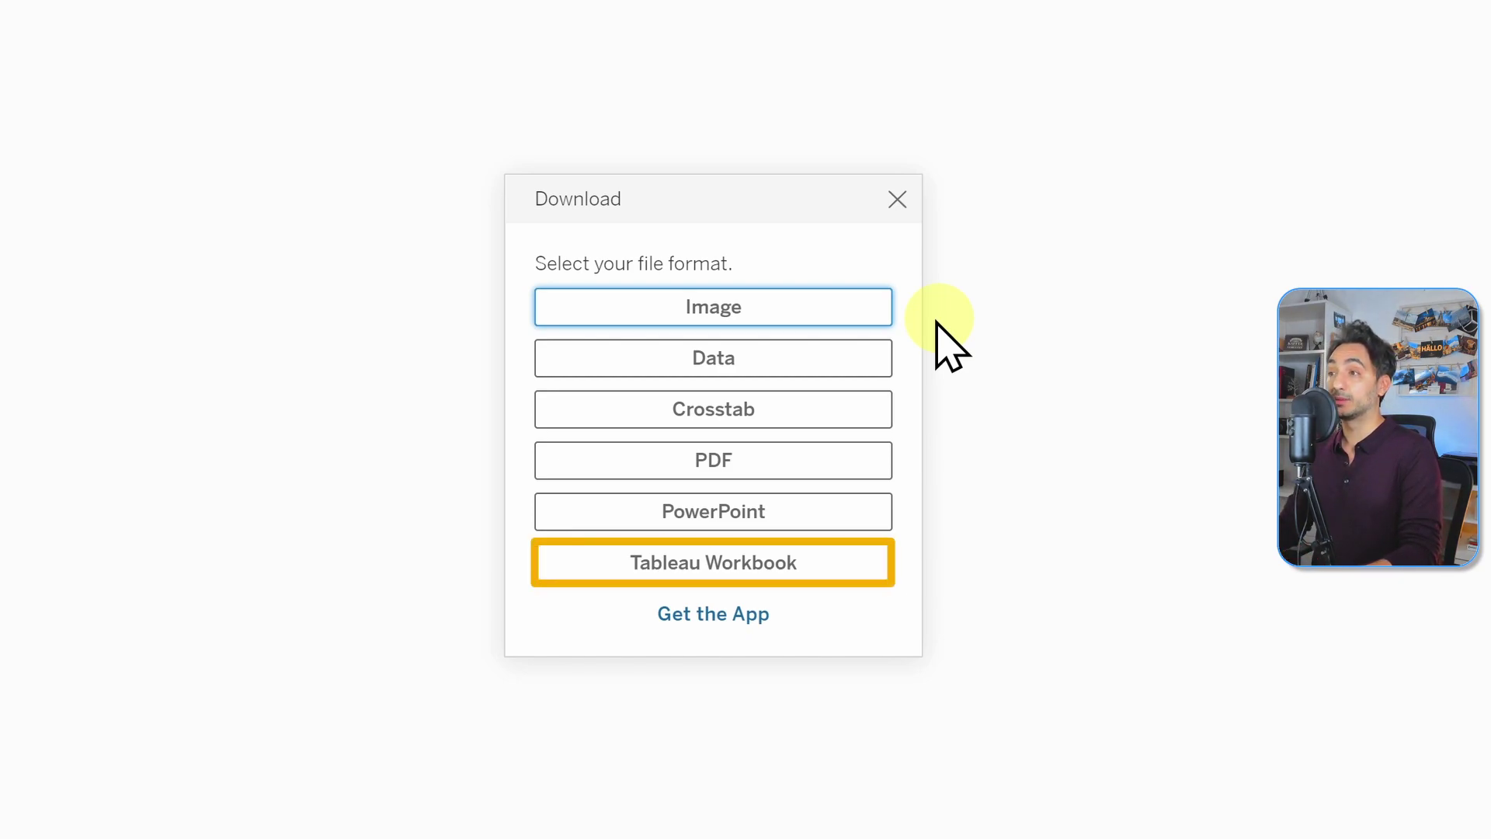
left_click(760, 561)
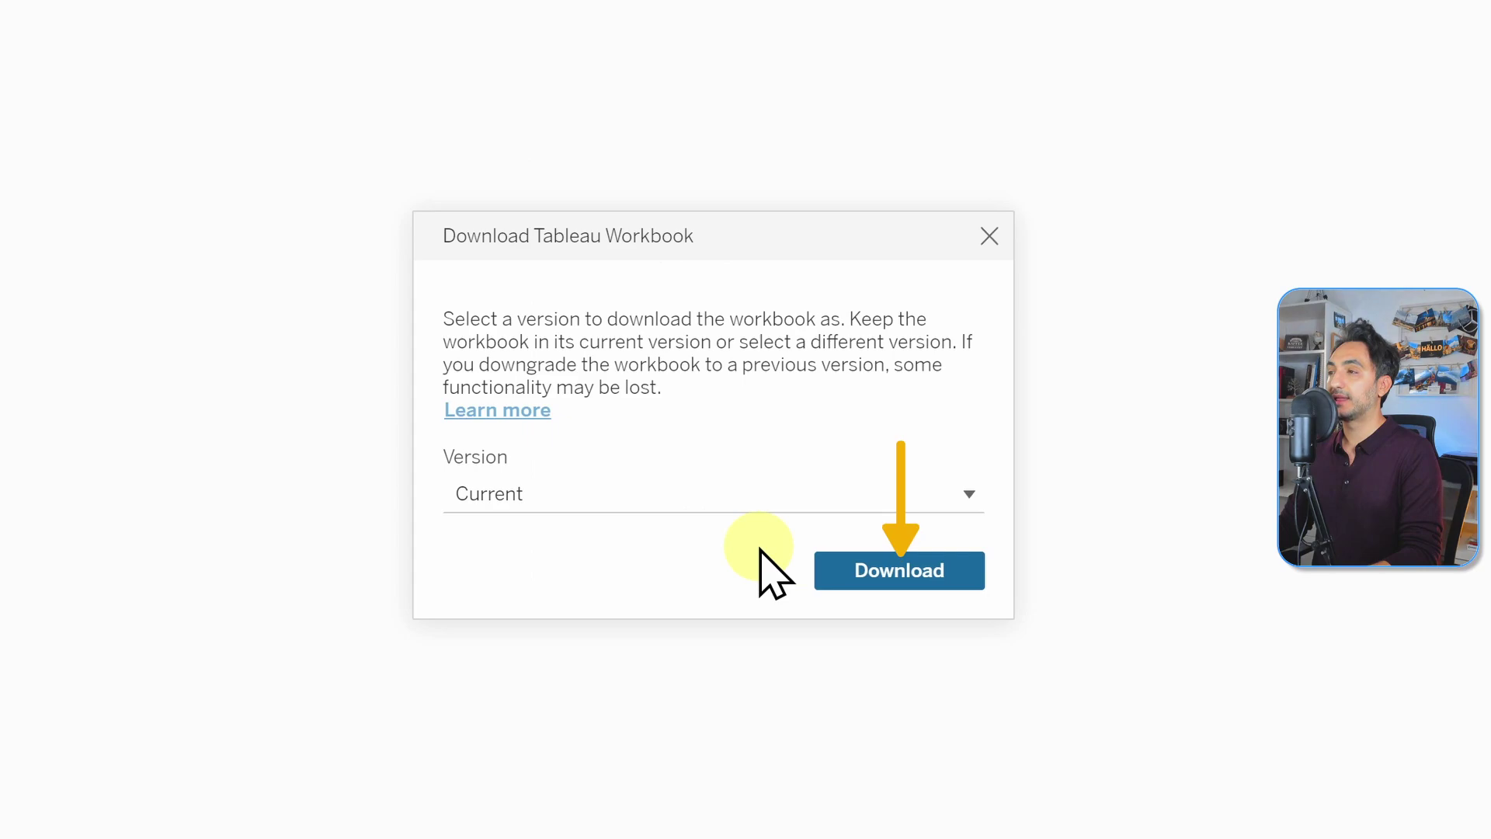
left_click(862, 570)
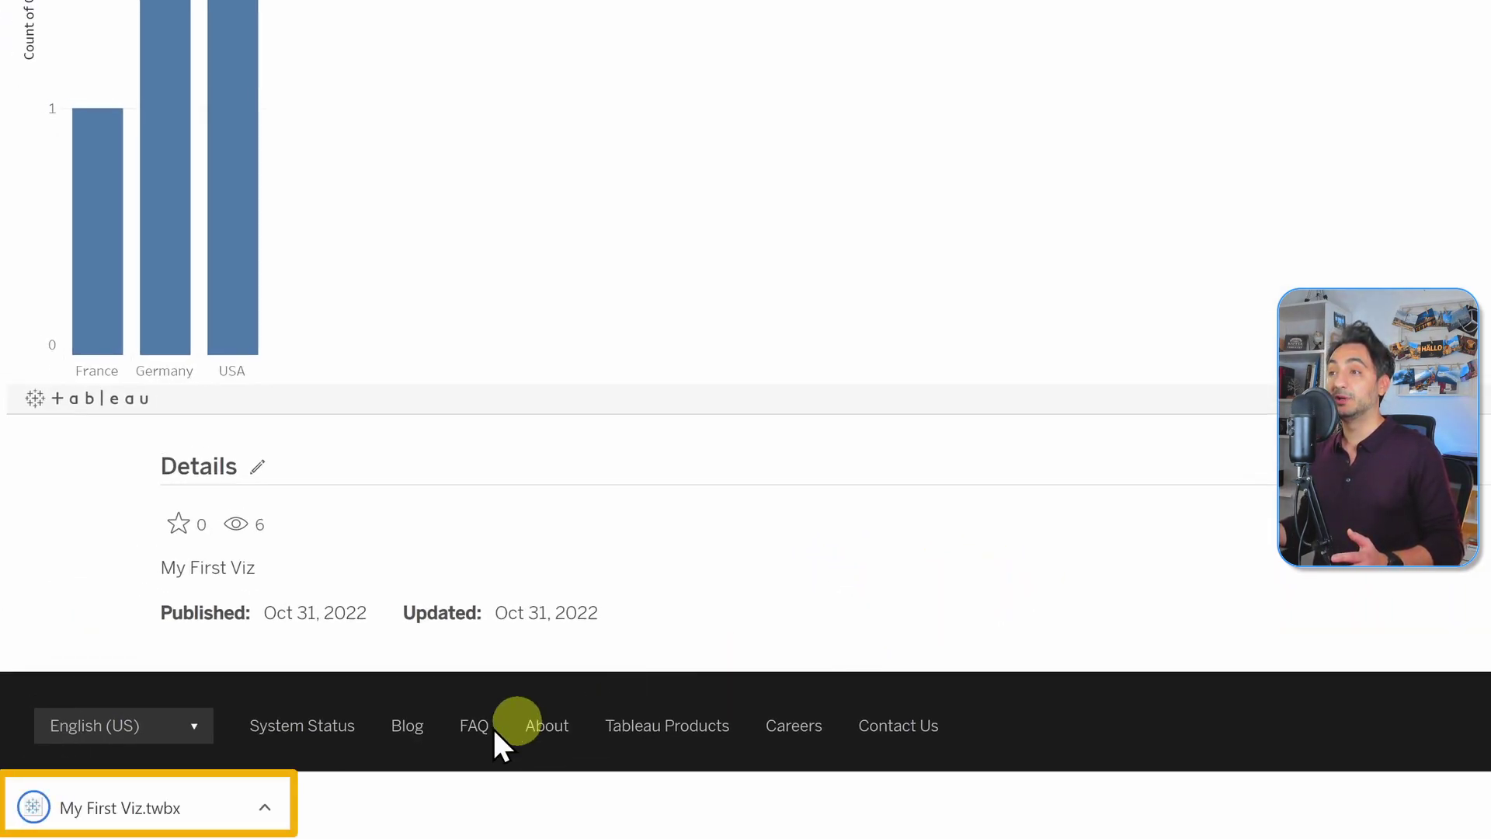
Show My First Viz.twbx in a maximized File Explorer and open it in Tableau
left_click(266, 808)
left_click(344, 771)
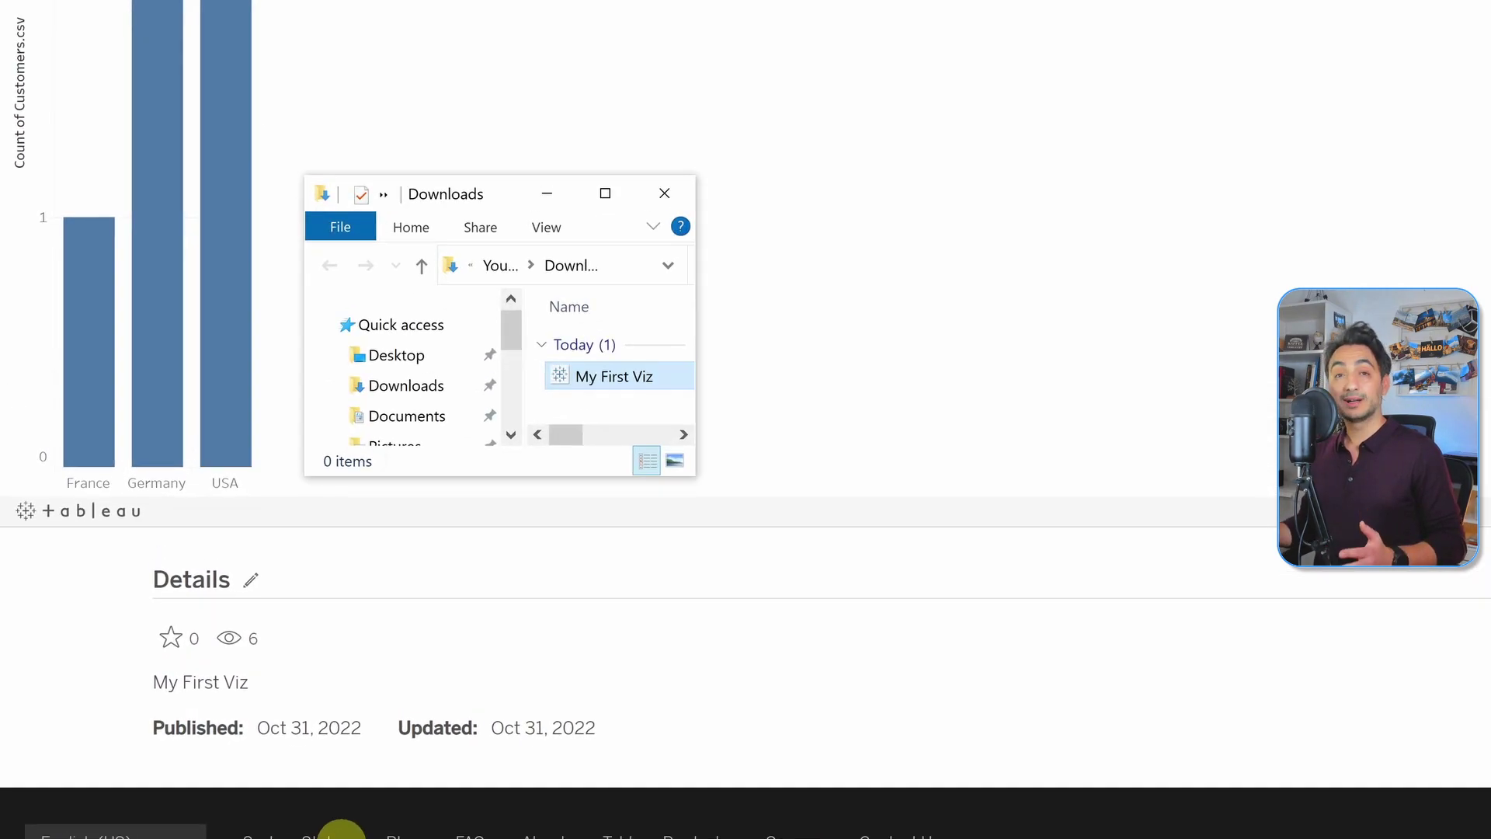
left_click(599, 266)
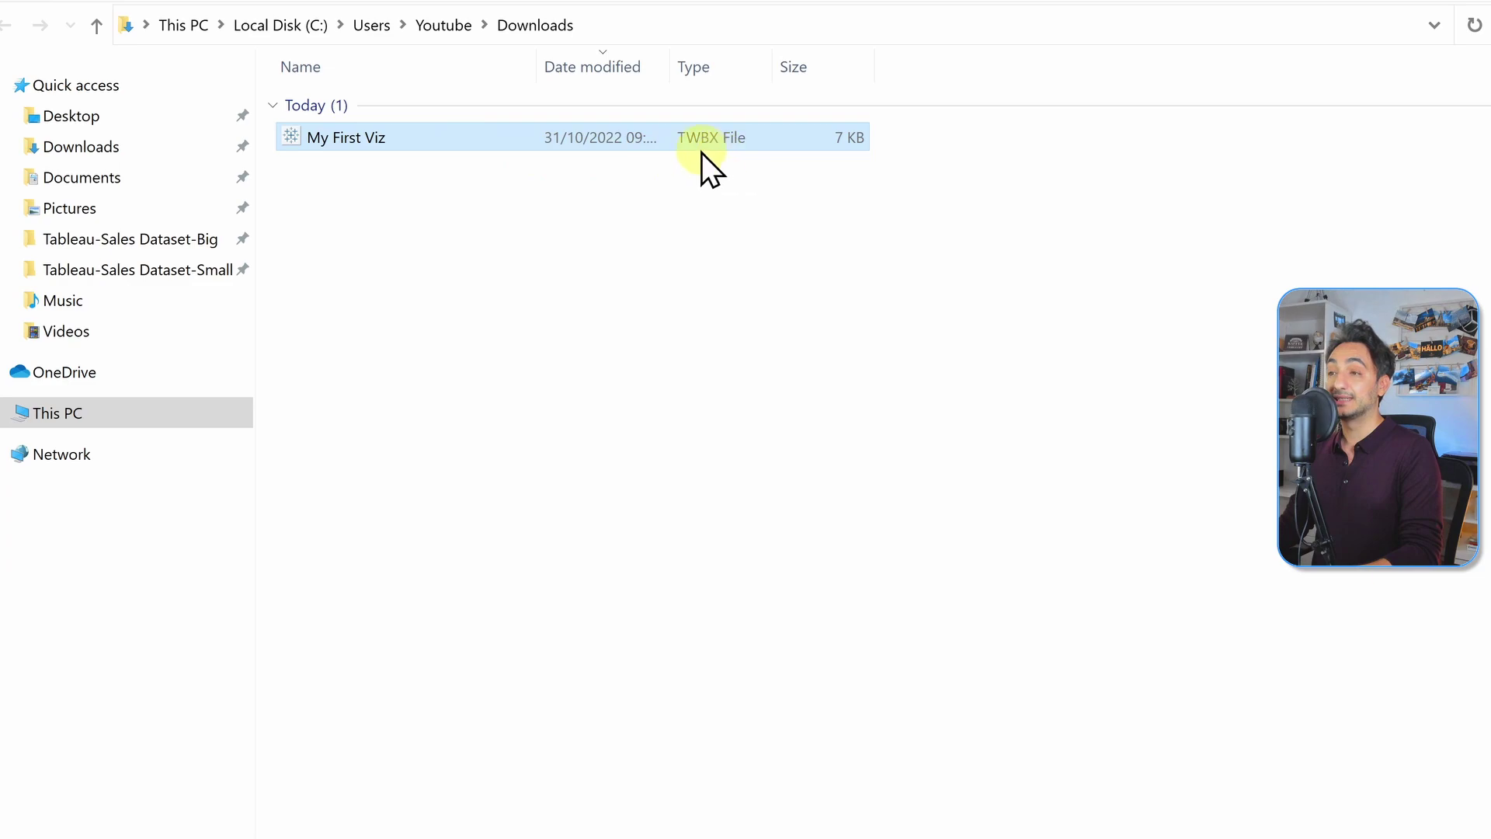
mouse_move(347, 137)
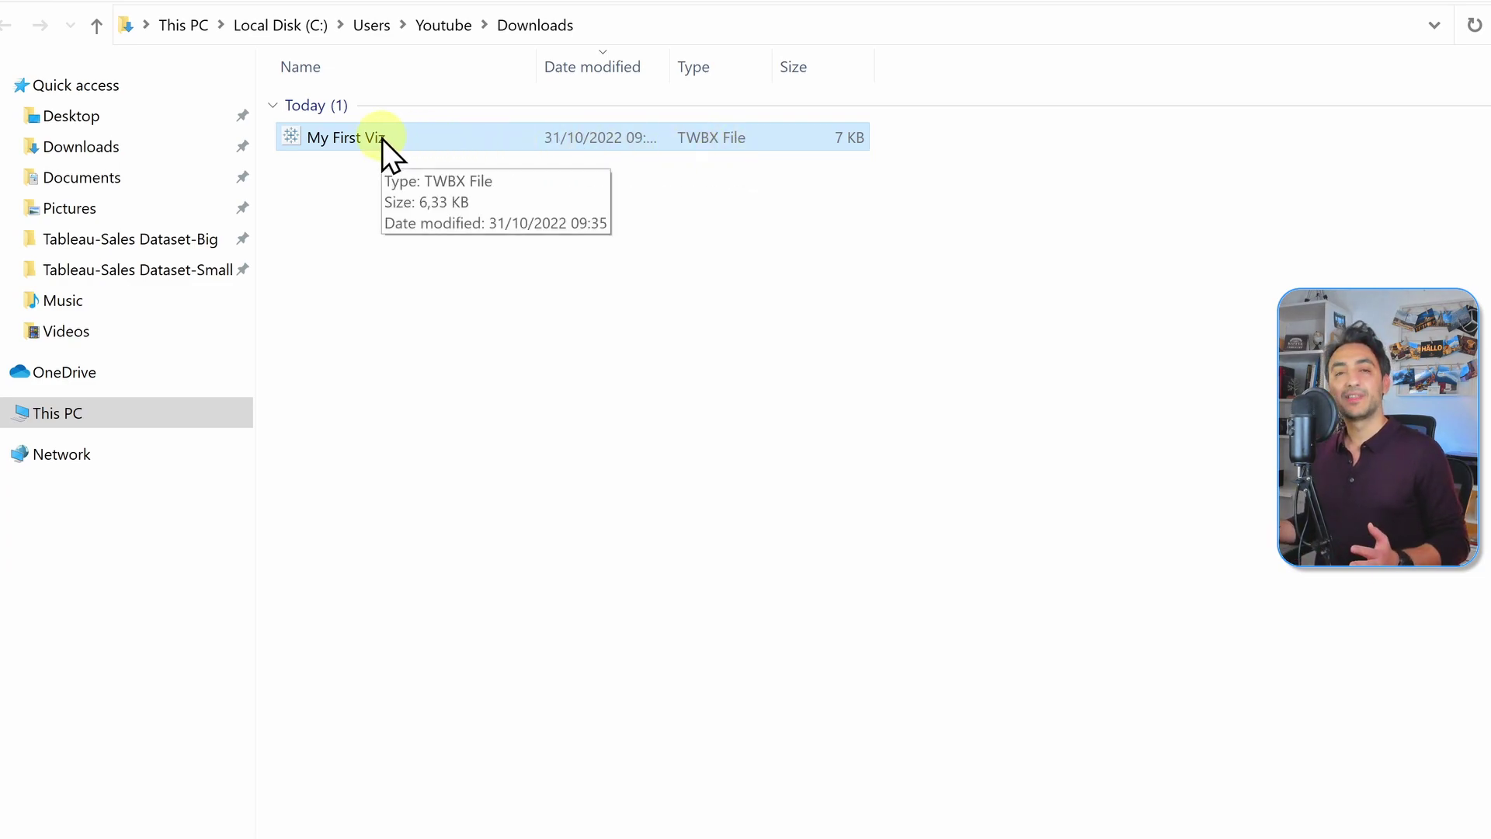
double_click(382, 139)
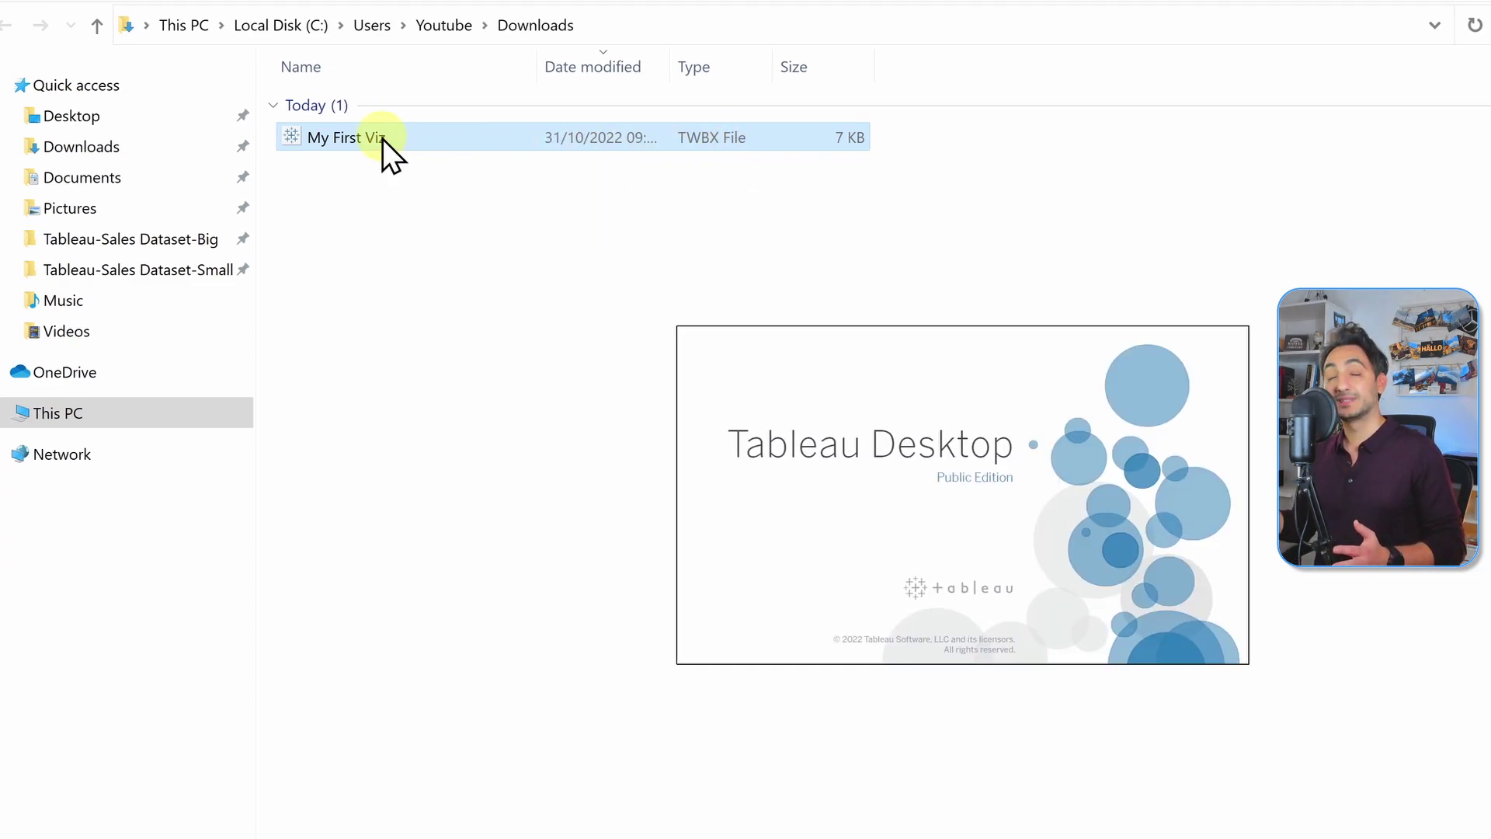